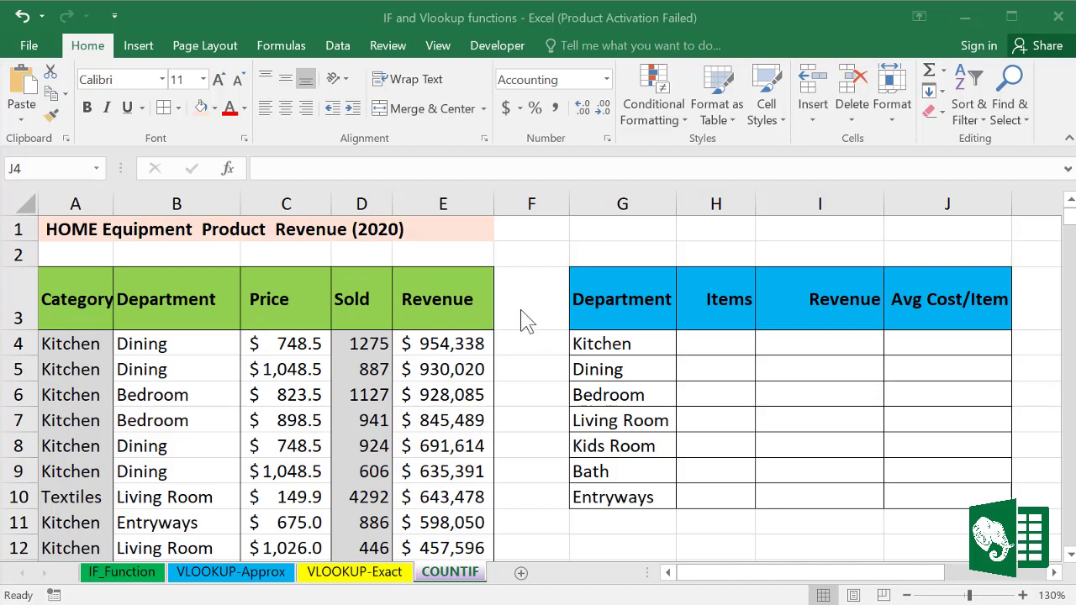
- Examine the source table's Category, Department and Revenue columns, the formula in E4, and the summary table's empty Items cells
{"action": "left_click", "coordinate": [90, 196]}
{"action": "left_click_drag", "start_coordinate": [90, 196], "coordinate": [158, 190]}
{"action": "left_click", "coordinate": [158, 192]}
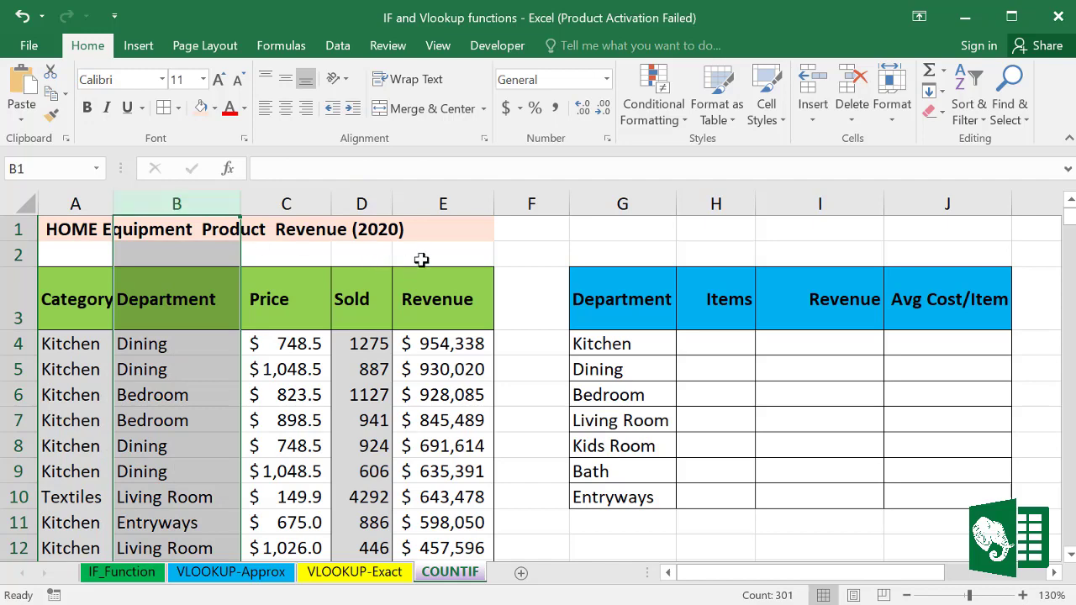
{"action": "left_click", "coordinate": [441, 198]}
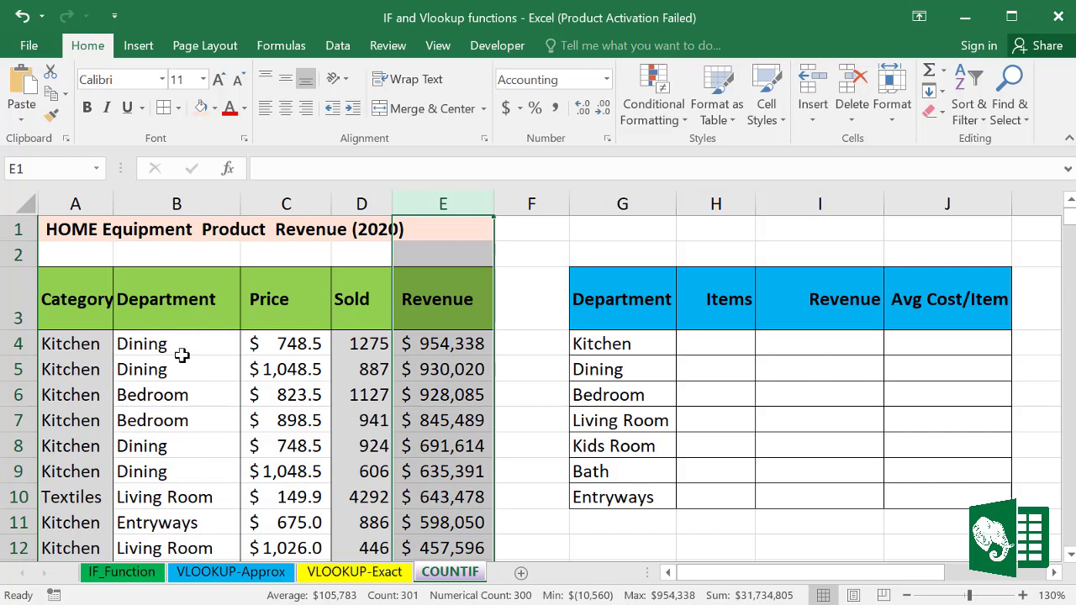
{"action": "left_click", "coordinate": [425, 341]}
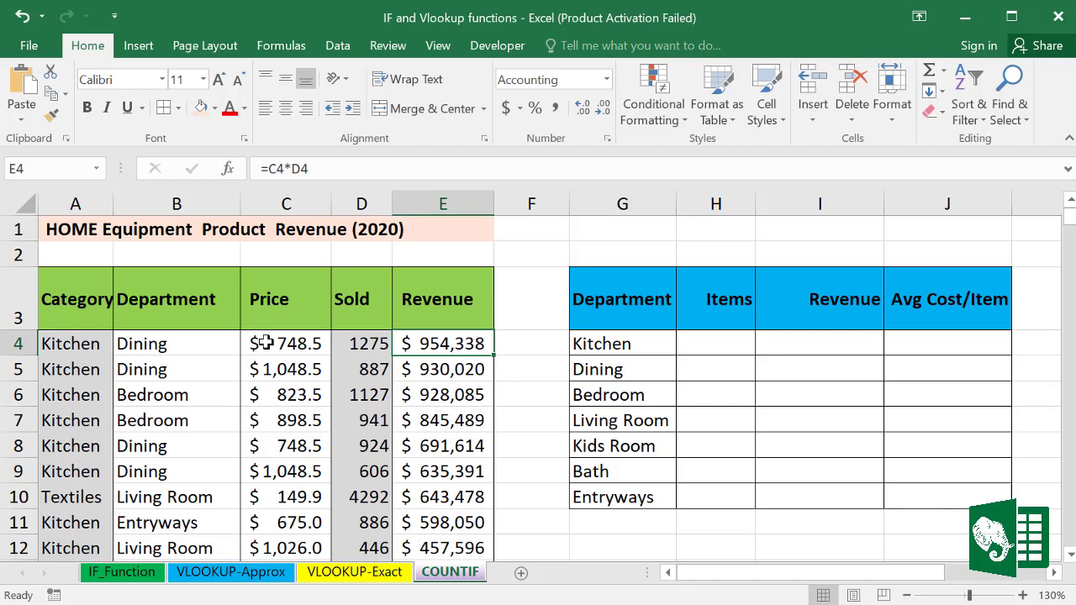
{"action": "left_click", "coordinate": [723, 349]}
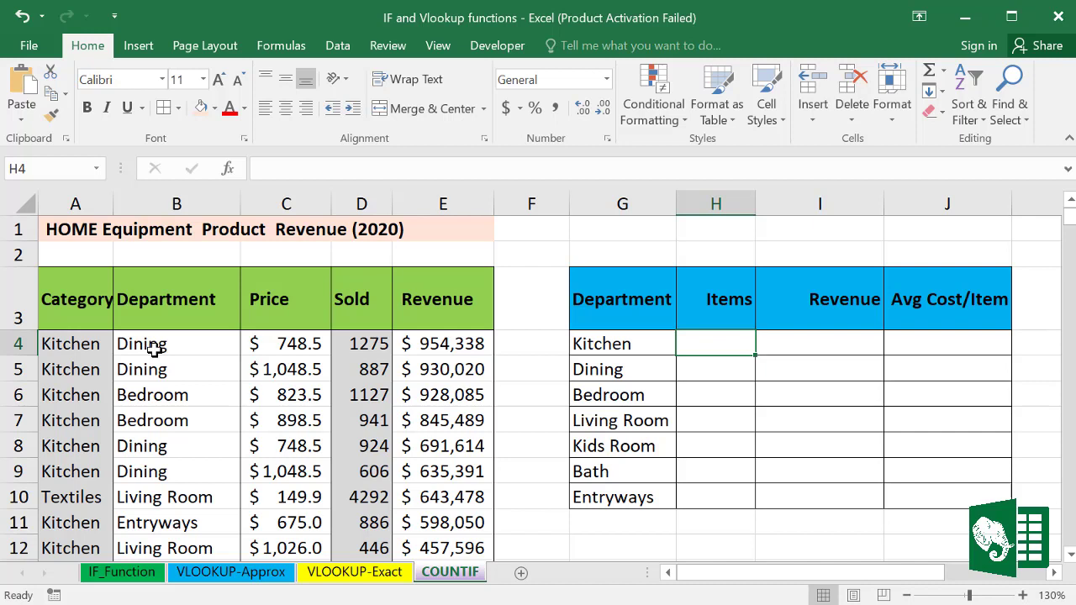
{"action": "left_click", "coordinate": [697, 375]}
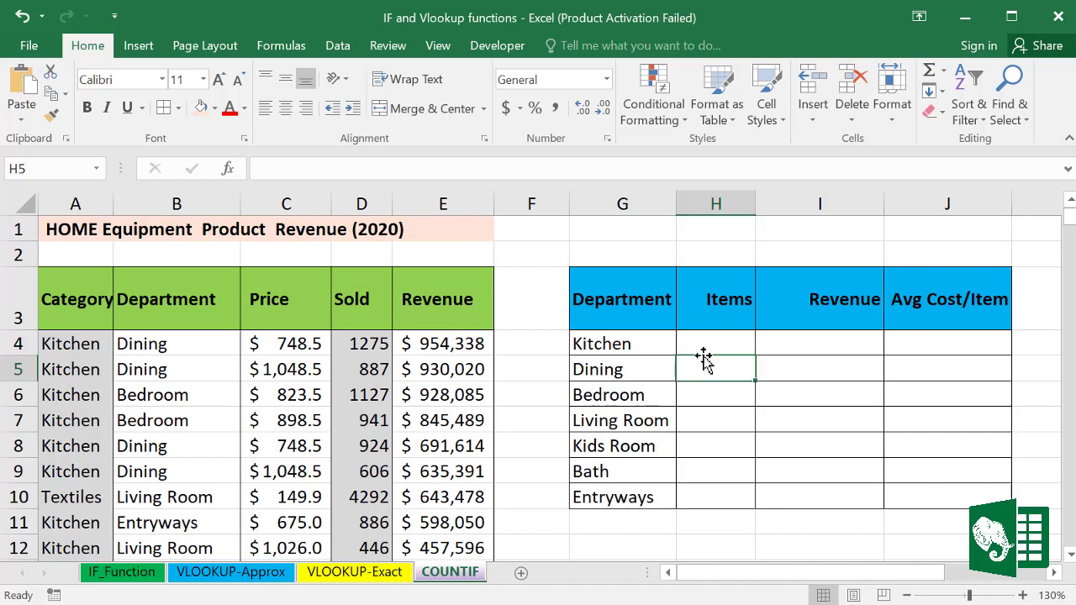
- Count the items per department by entering =COUNTIF(B:B,G4) in H4 and filling the formula down to H10
{"action": "left_click", "coordinate": [704, 342]}
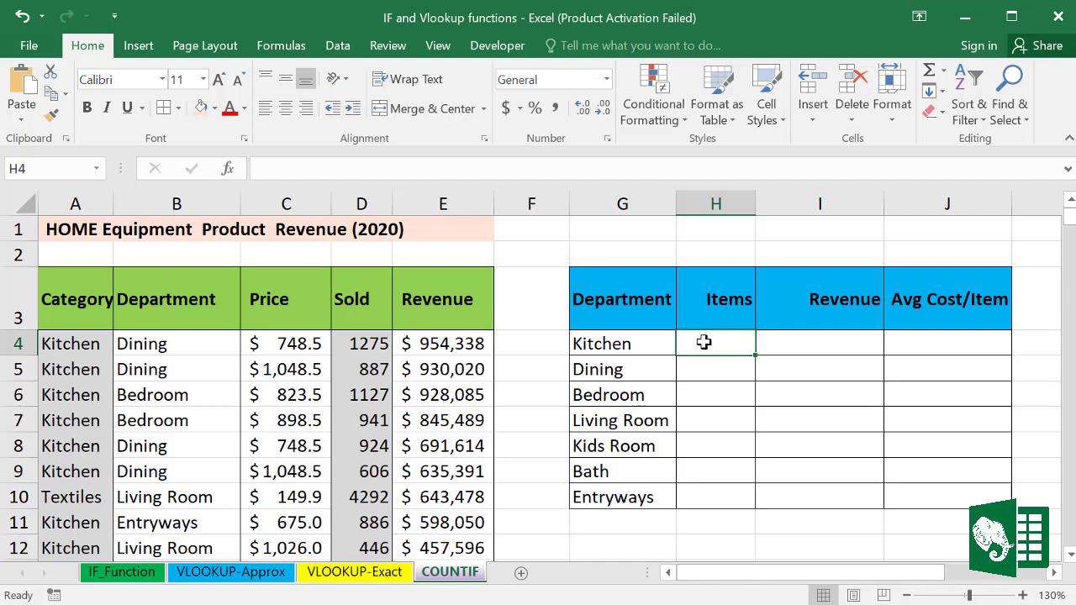
{"action": "type", "text": "="}
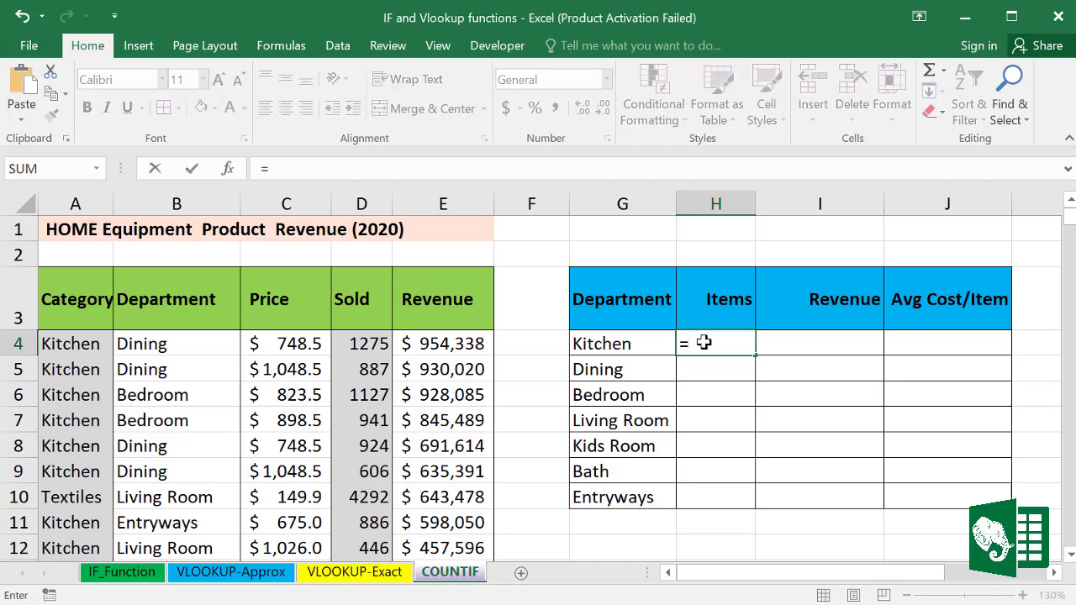
{"action": "type", "text": "Coun"}
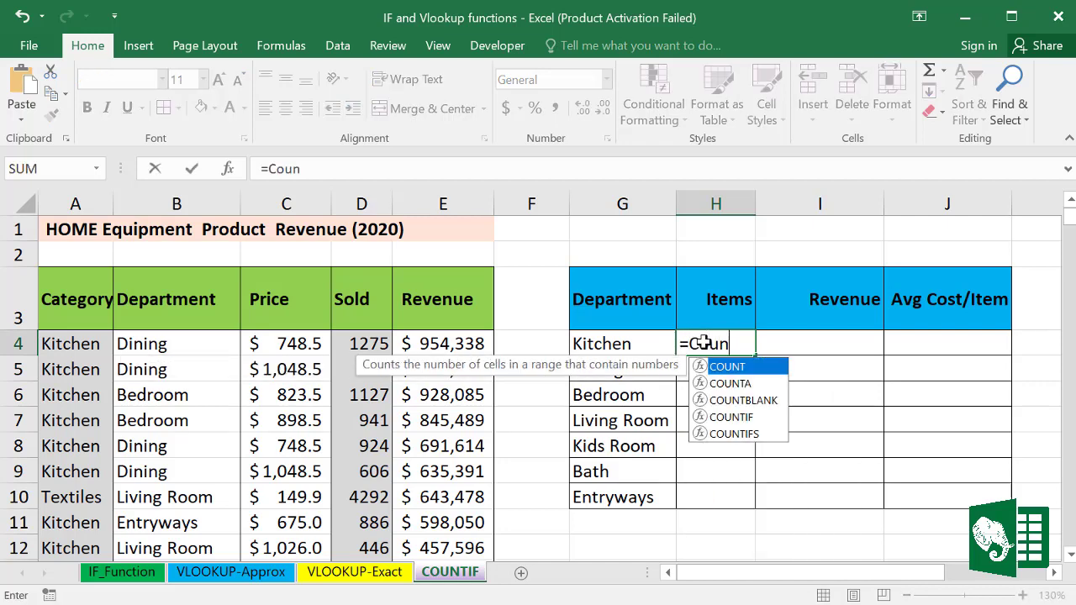
{"action": "double_click", "coordinate": [729, 418]}
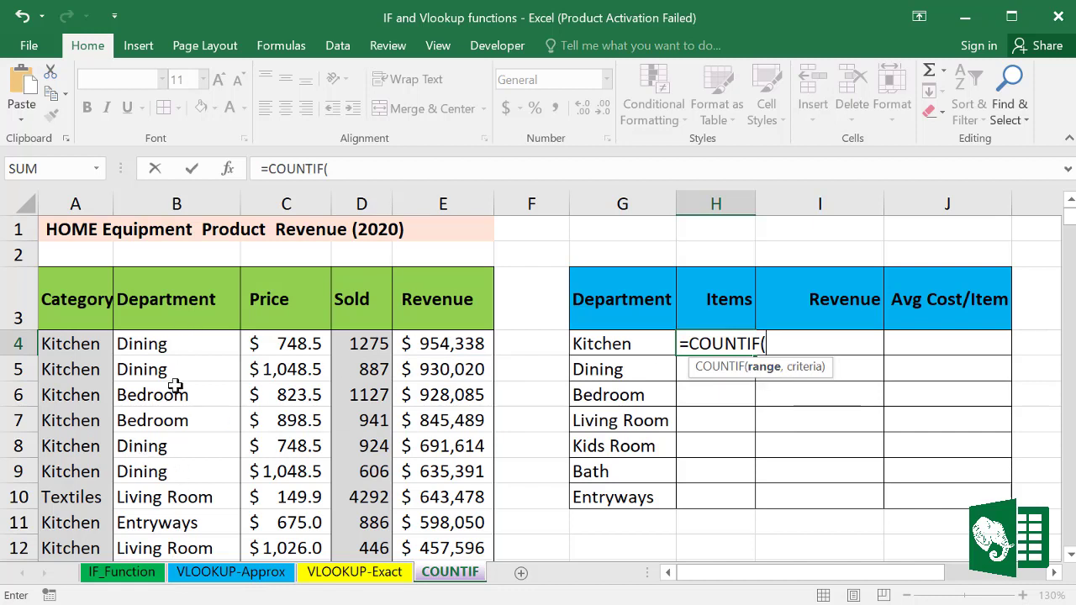
{"action": "left_click", "coordinate": [177, 192]}
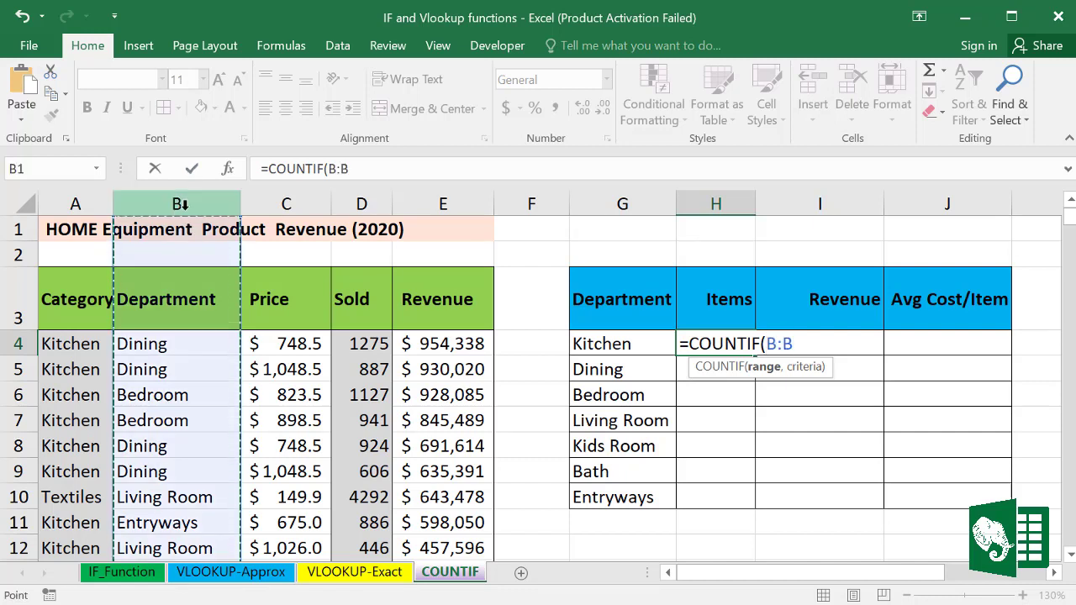
{"action": "type", "text": ","}
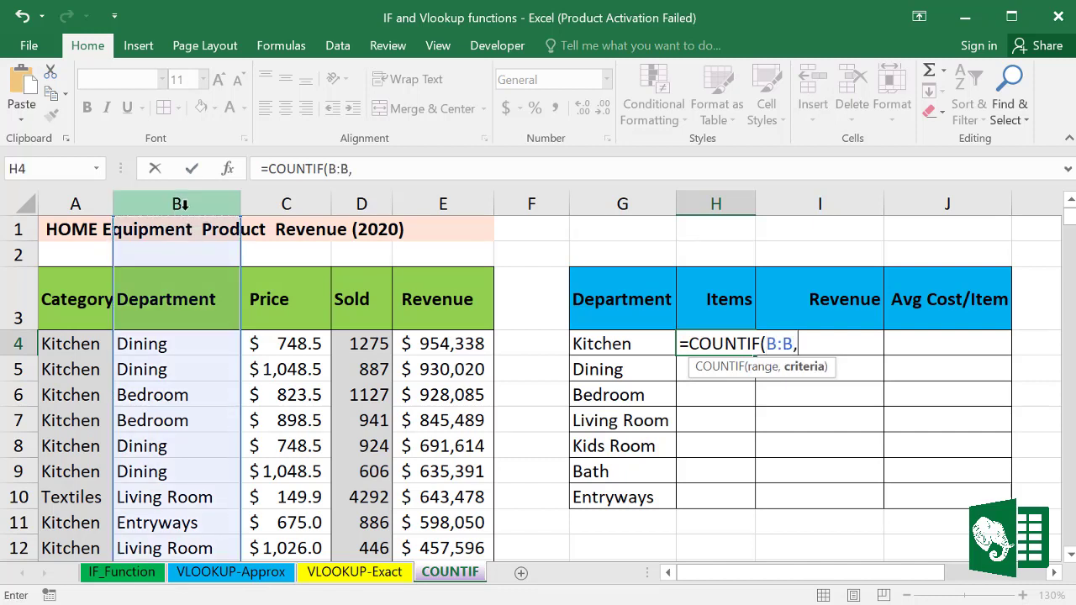
{"action": "left_click", "coordinate": [603, 344]}
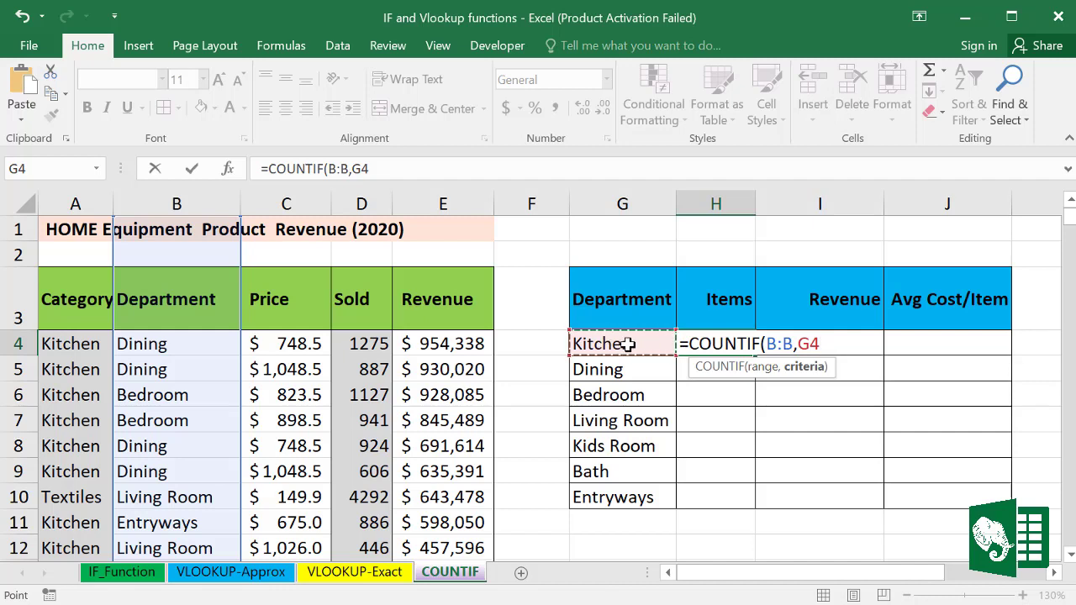
{"action": "type", "text": ")"}
{"action": "key", "text": "Return"}
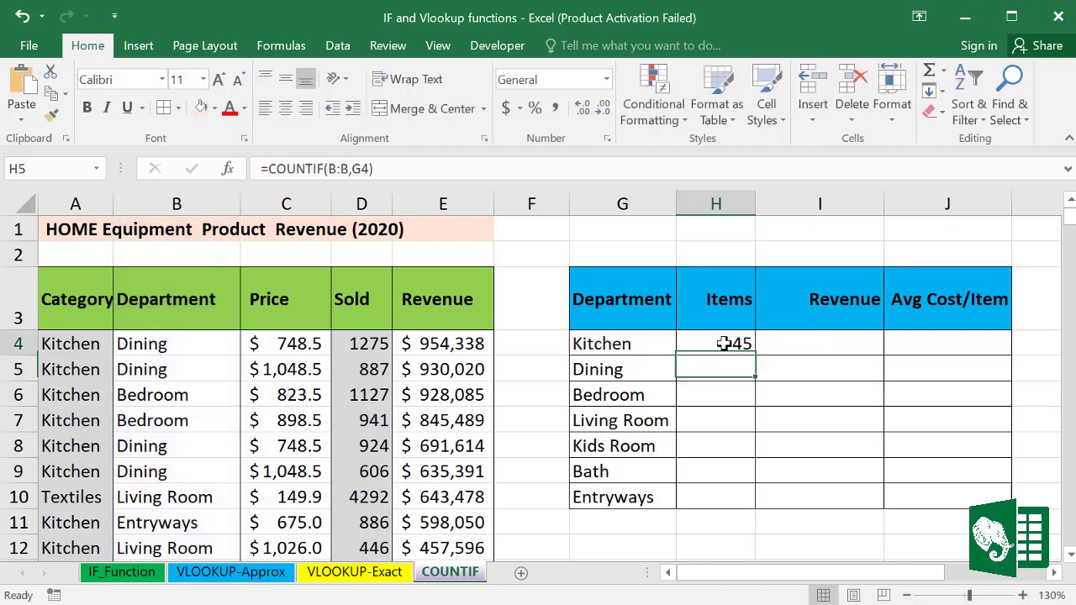
{"action": "left_click", "coordinate": [723, 343]}
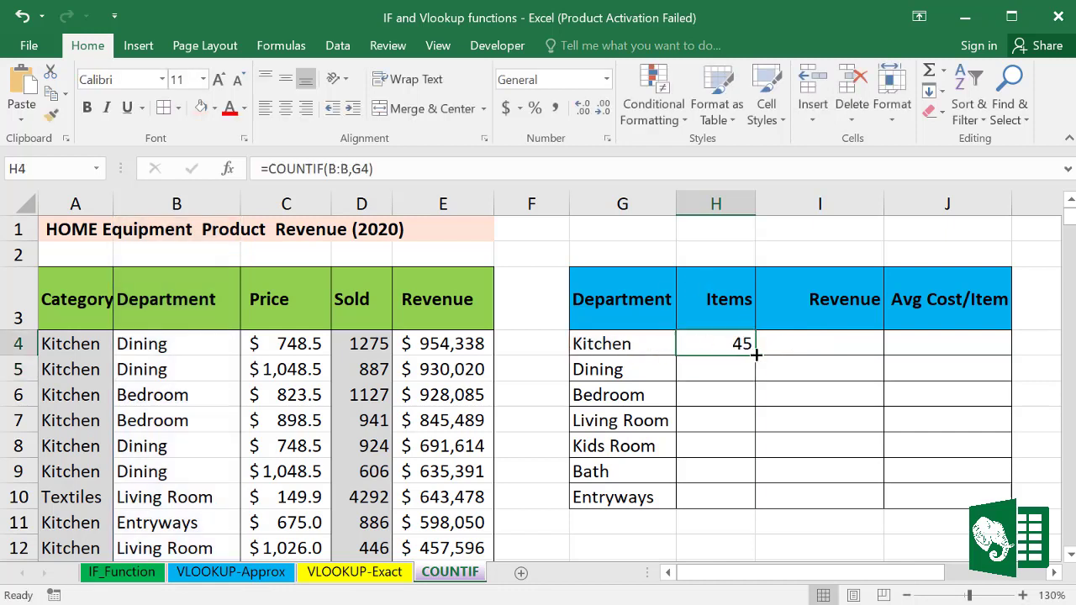
{"action": "left_click_drag", "start_coordinate": [755, 355], "coordinate": [752, 502]}
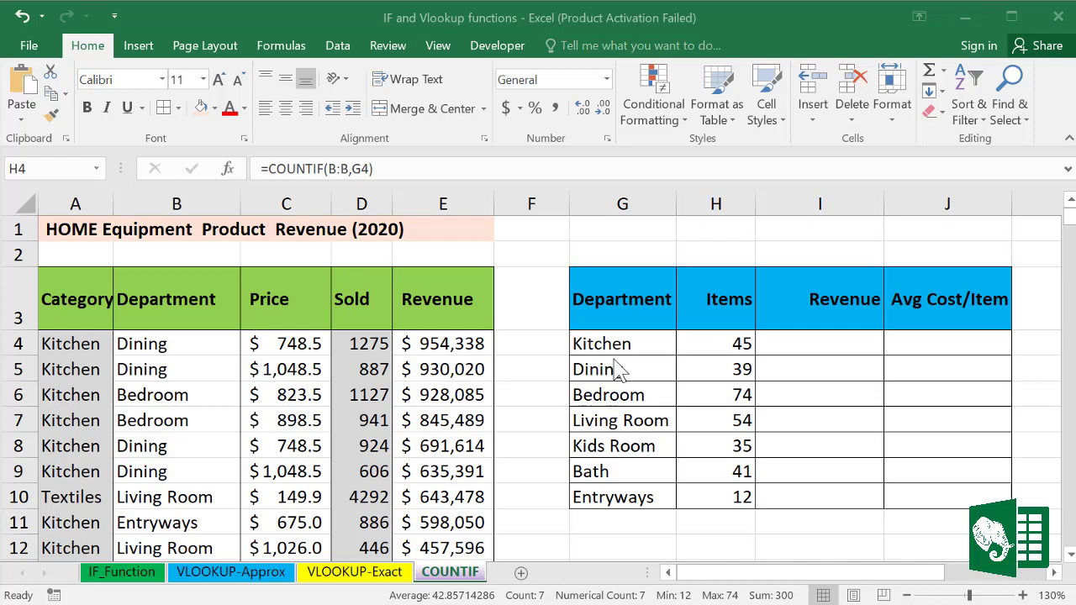
- Total the revenue per department by entering =SUMIF(B:B,G4,E:E) in I4 and filling the formula down to I10
{"action": "left_click", "coordinate": [802, 339]}
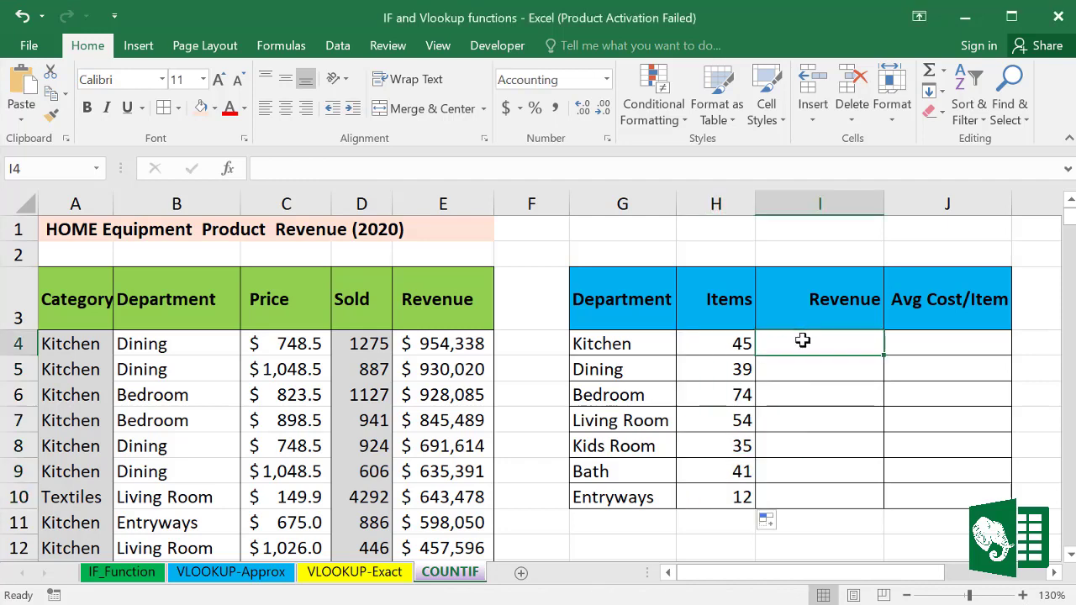
{"action": "type", "text": "="}
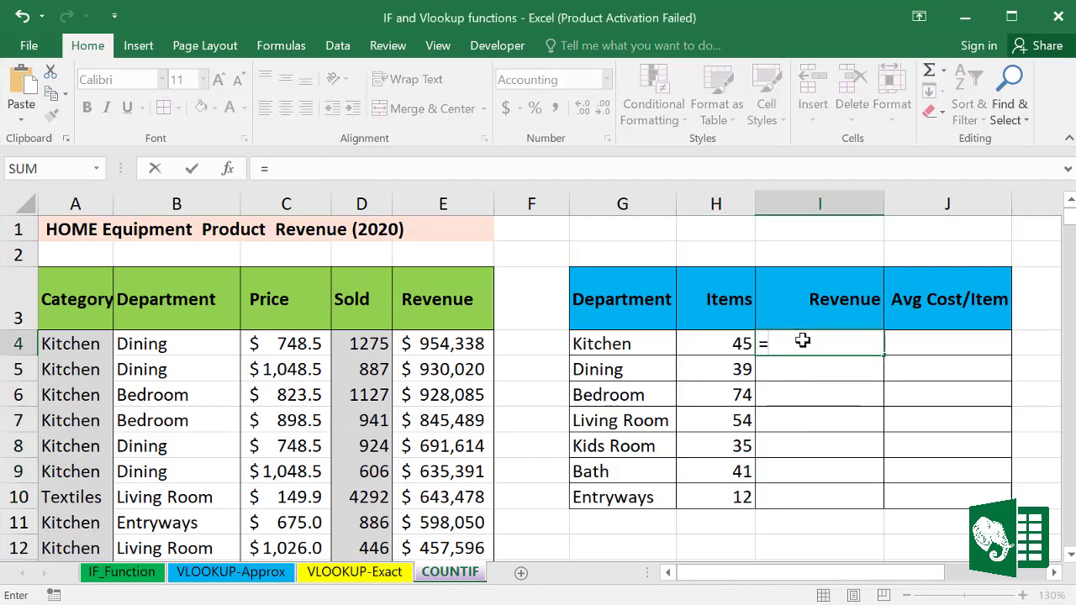
{"action": "type", "text": "Sum"}
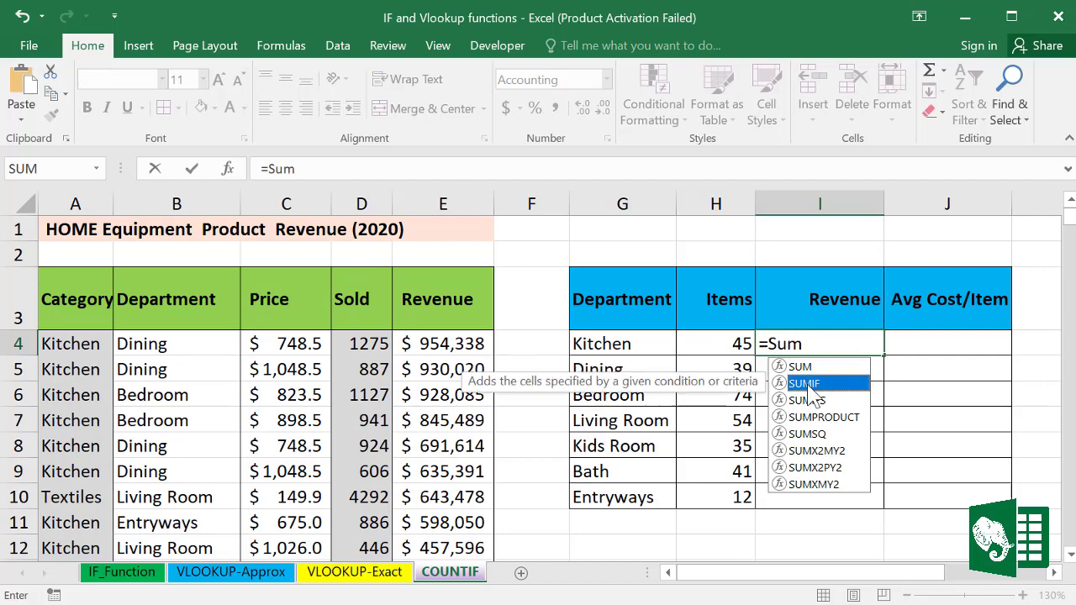
{"action": "double_click", "coordinate": [805, 383]}
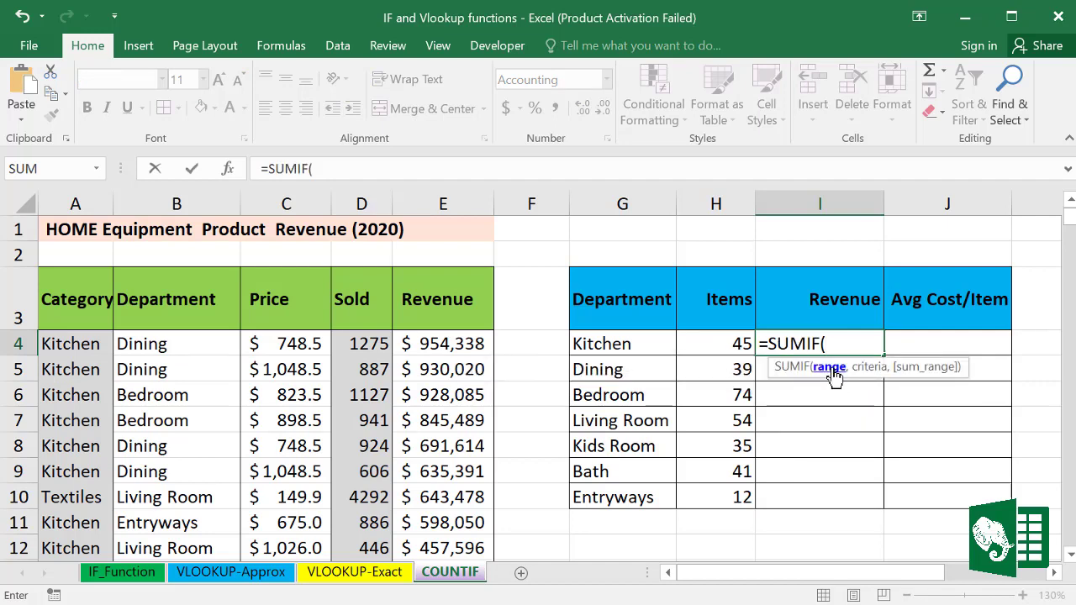
{"action": "left_click", "coordinate": [176, 199]}
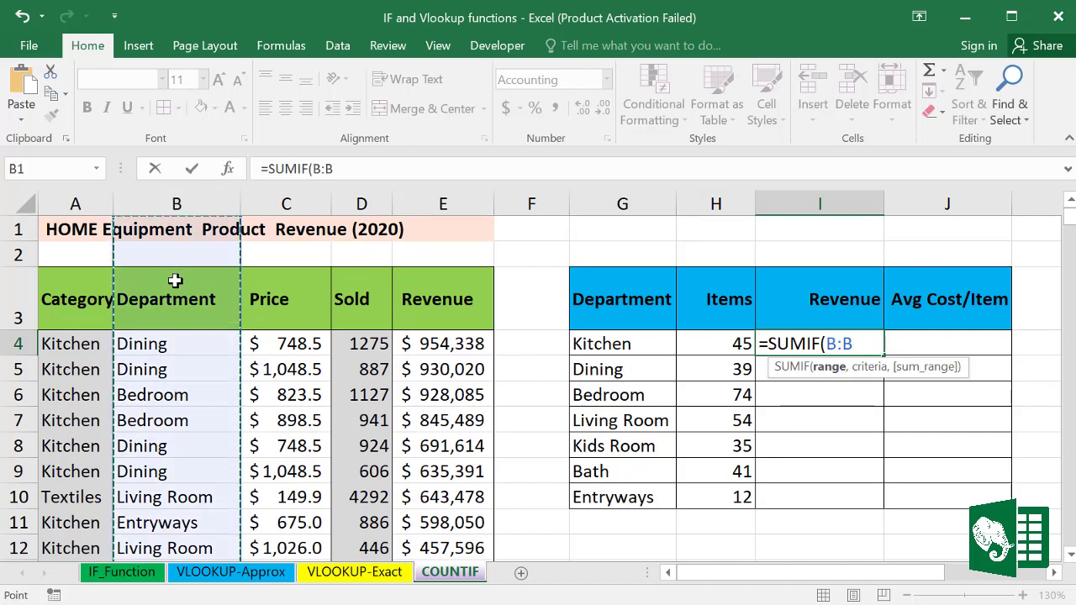
{"action": "type", "text": ","}
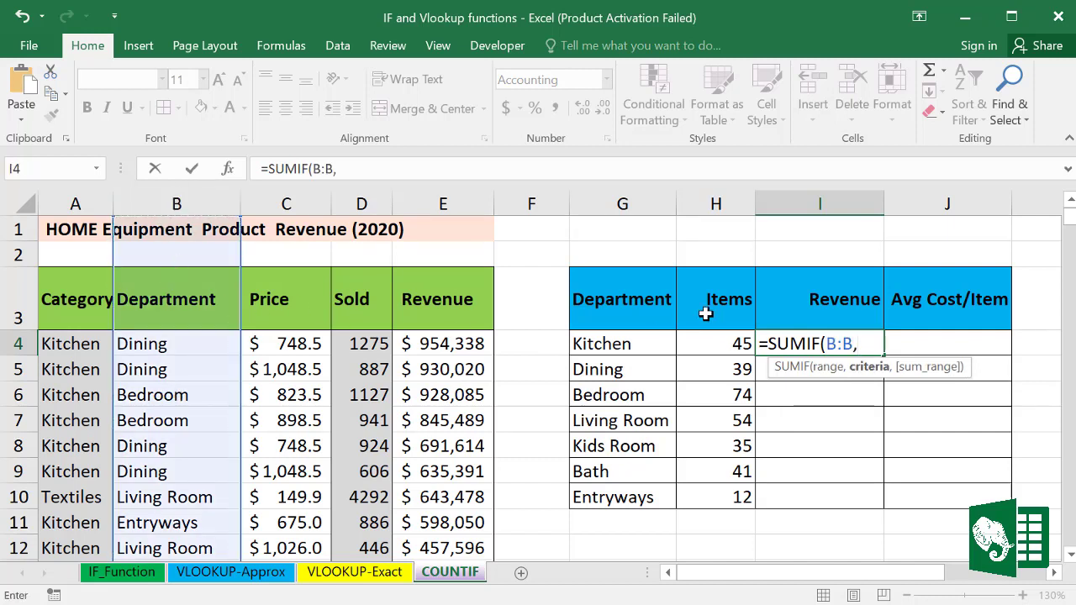
{"action": "left_click", "coordinate": [630, 343]}
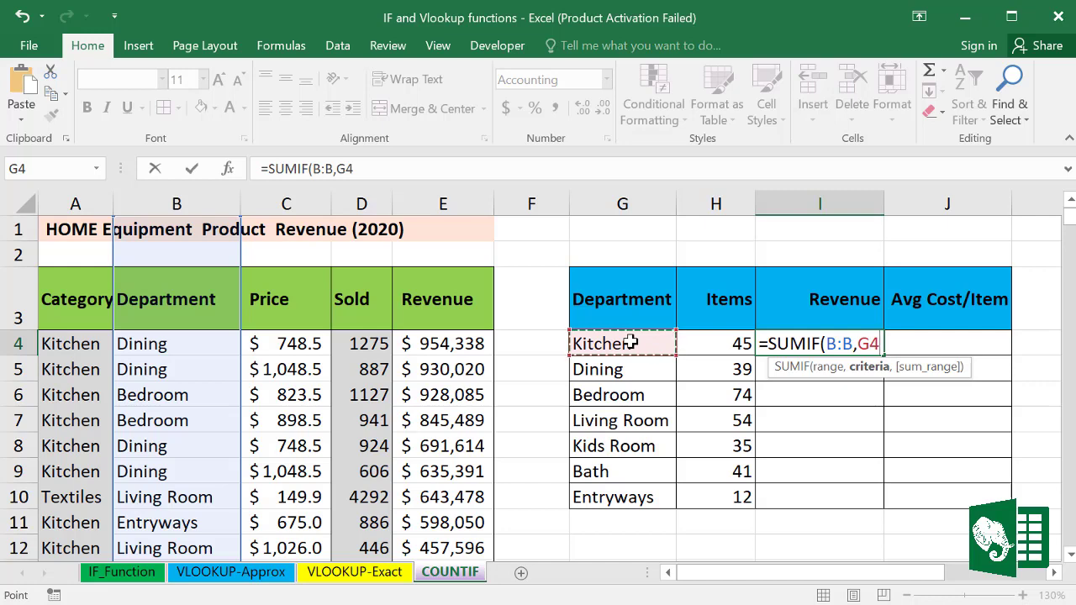
{"action": "type", "text": ","}
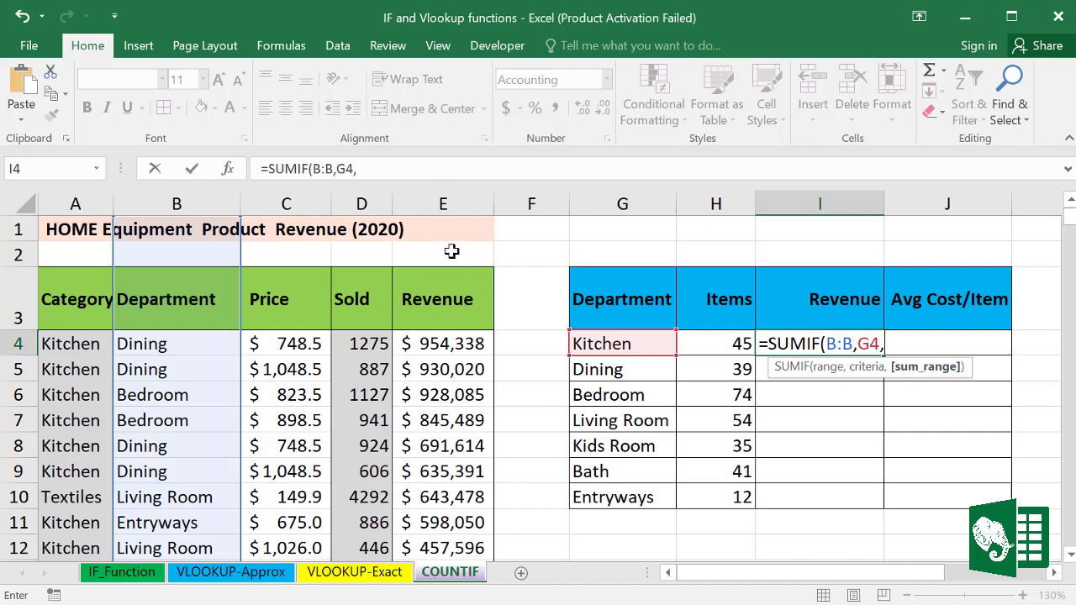
{"action": "left_click", "coordinate": [452, 202]}
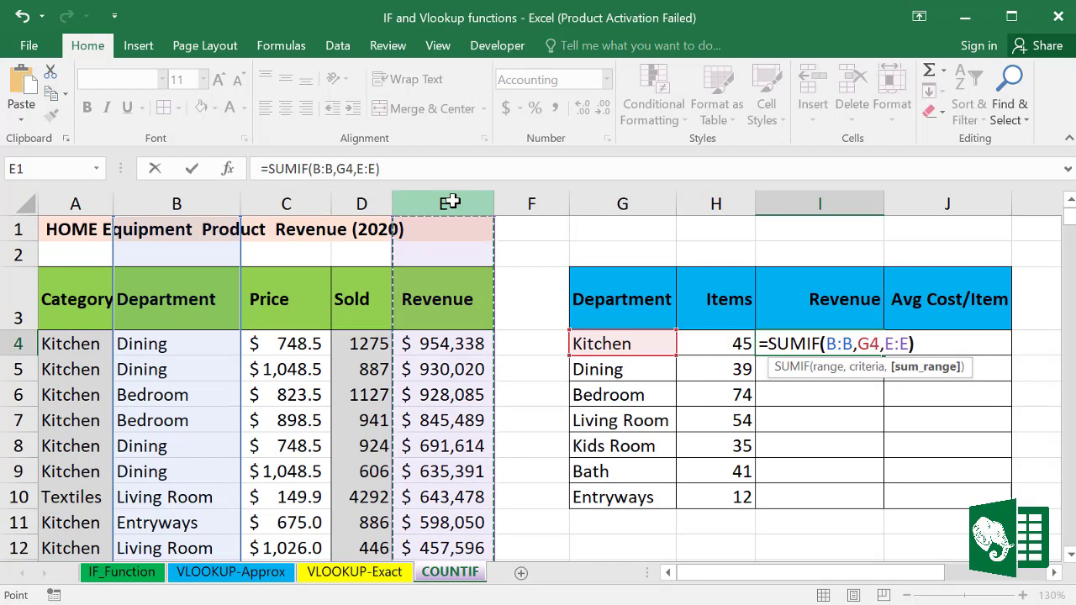
{"action": "key", "text": "Return"}
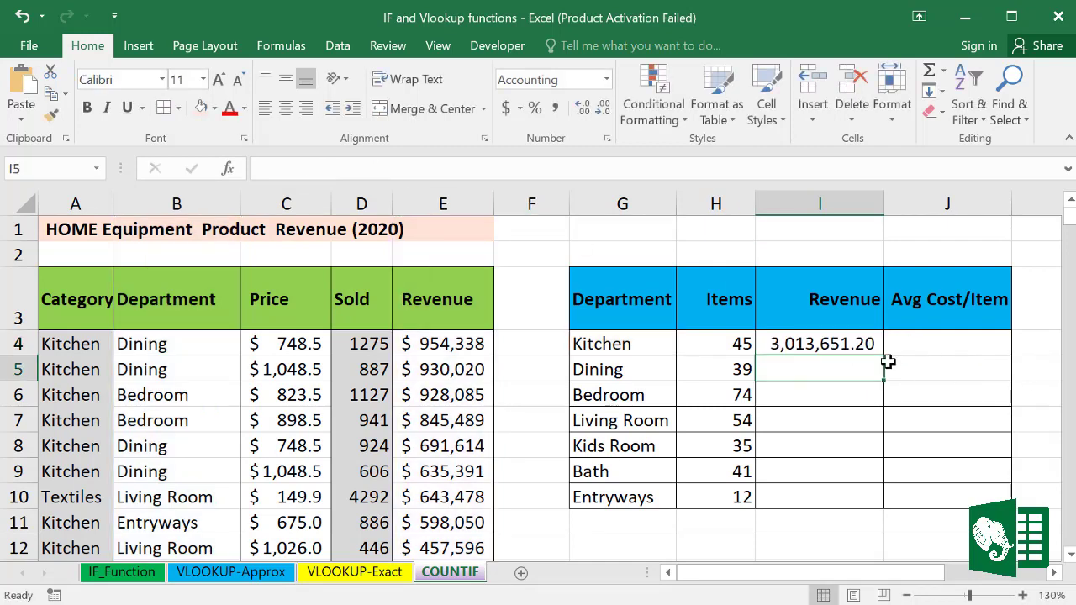
{"action": "left_click", "coordinate": [832, 344]}
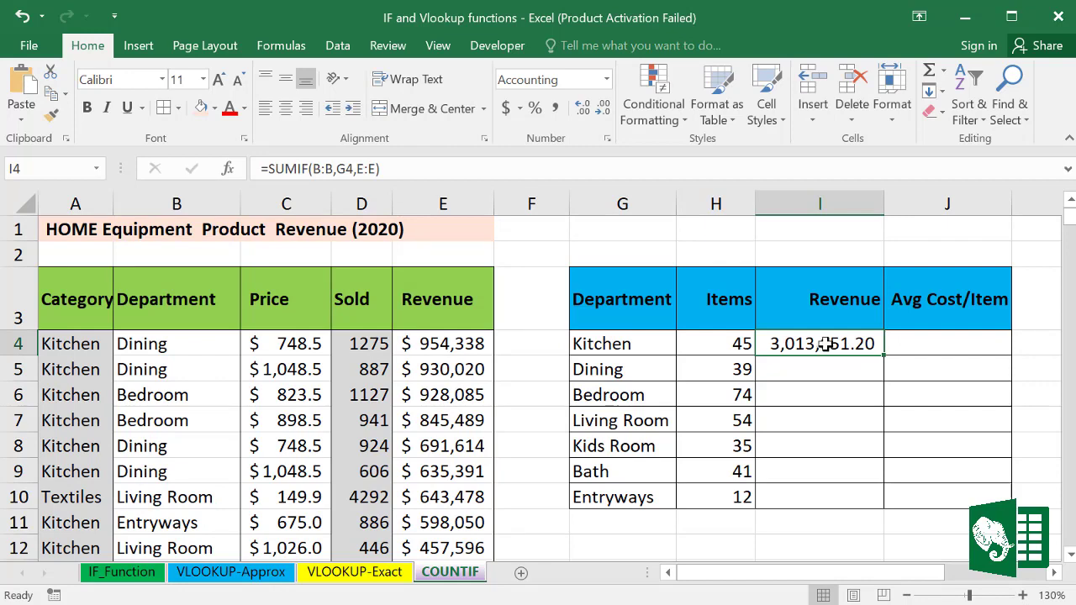
{"action": "left_click_drag", "start_coordinate": [883, 356], "coordinate": [877, 504]}
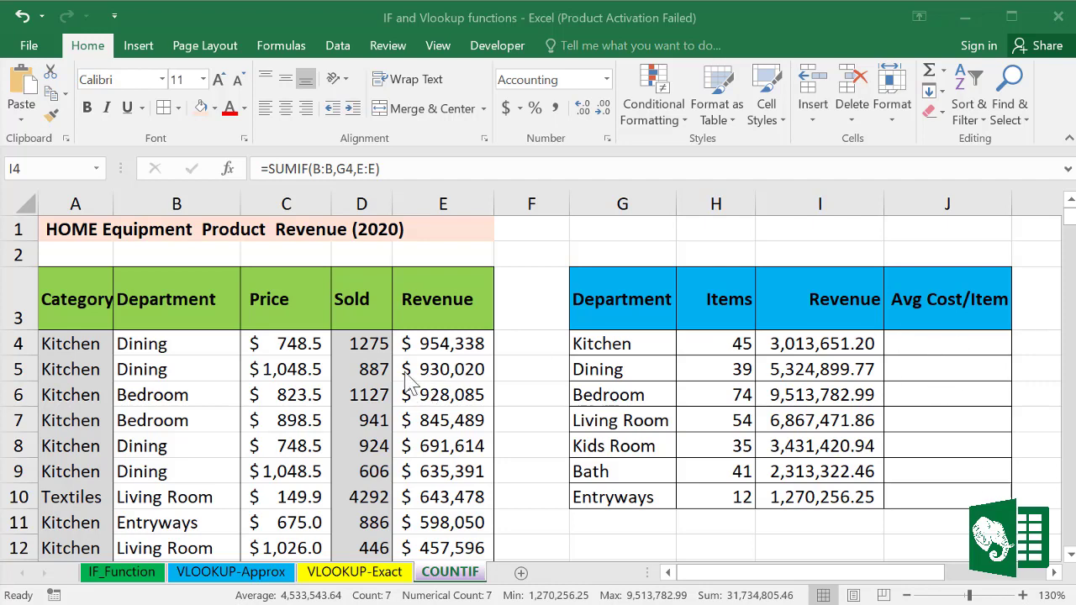
- Average the price per department by entering =AVERAGEIF(B:B,G4,C:C) in J4 and filling the formula down to J10
{"action": "left_click", "coordinate": [301, 204]}
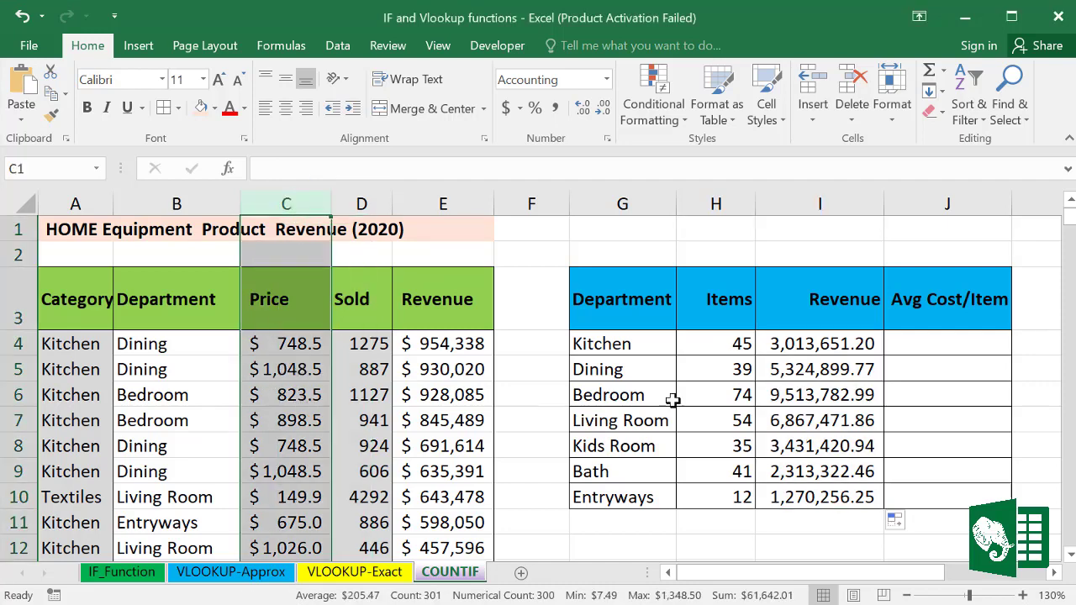
{"action": "left_click", "coordinate": [916, 340]}
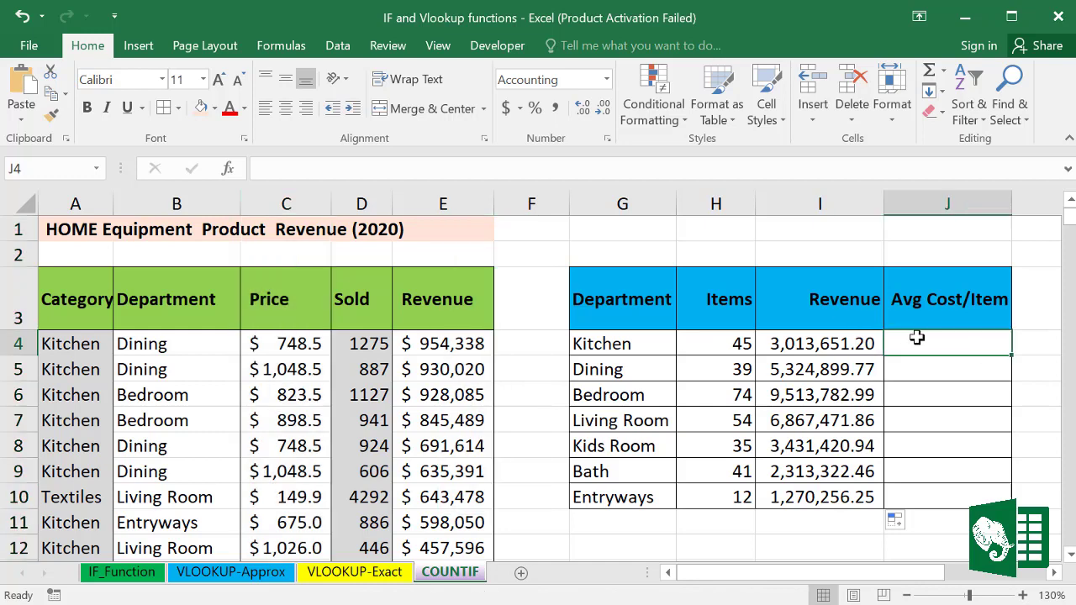
{"action": "type", "text": "=A"}
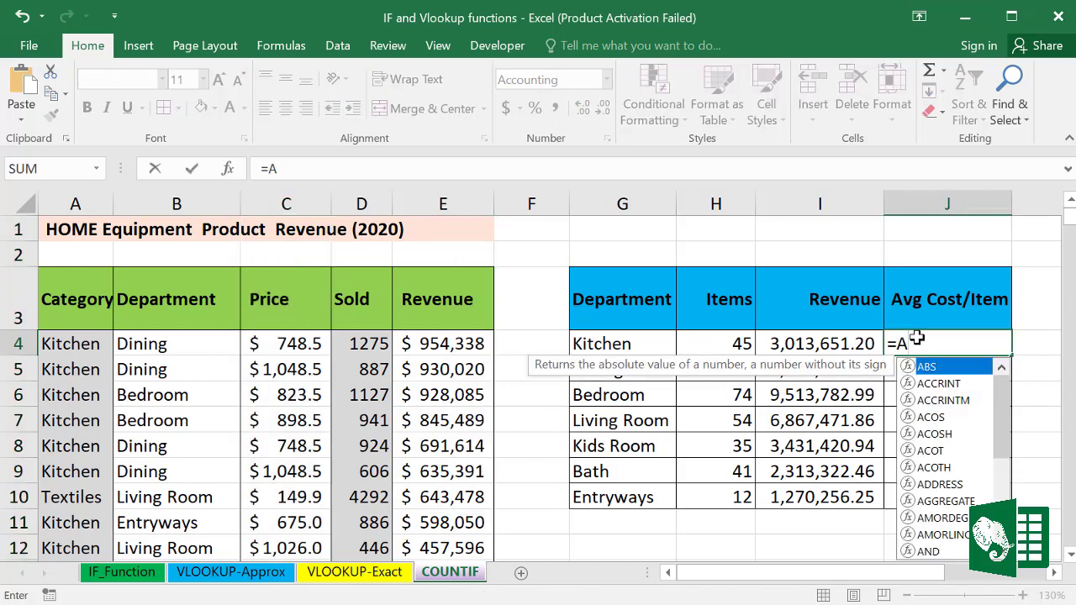
{"action": "type", "text": "ver"}
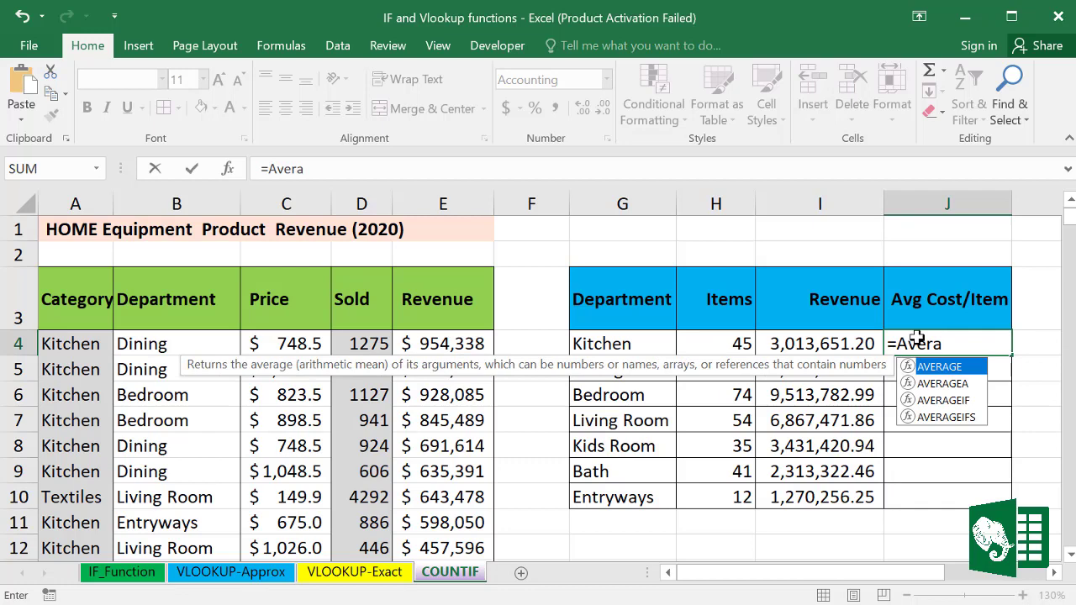
{"action": "type", "text": "a"}
{"action": "double_click", "coordinate": [935, 400]}
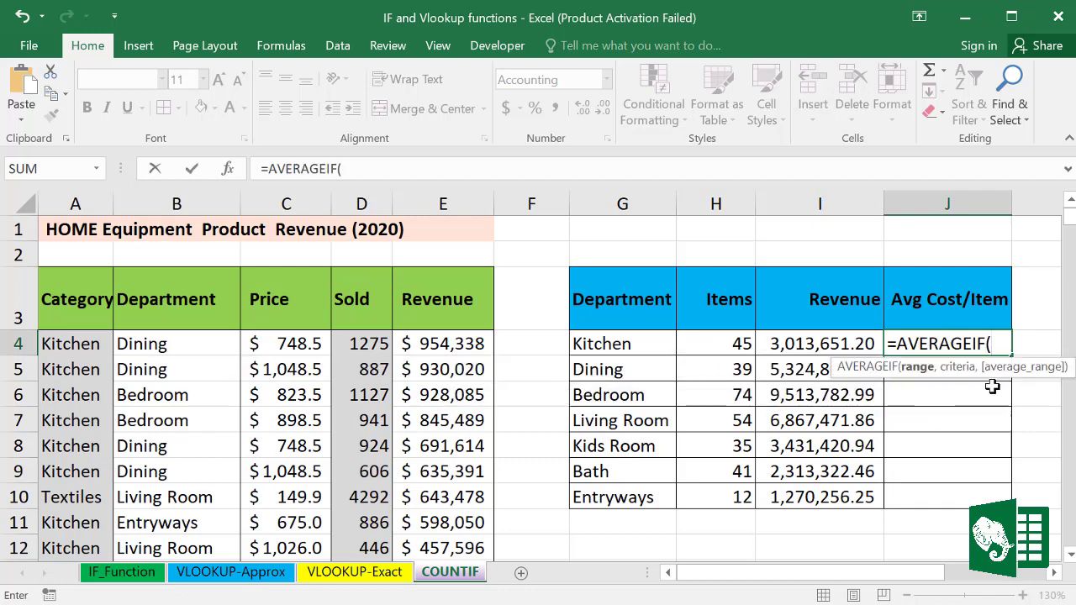
{"action": "left_click", "coordinate": [175, 203]}
{"action": "type", "text": ","}
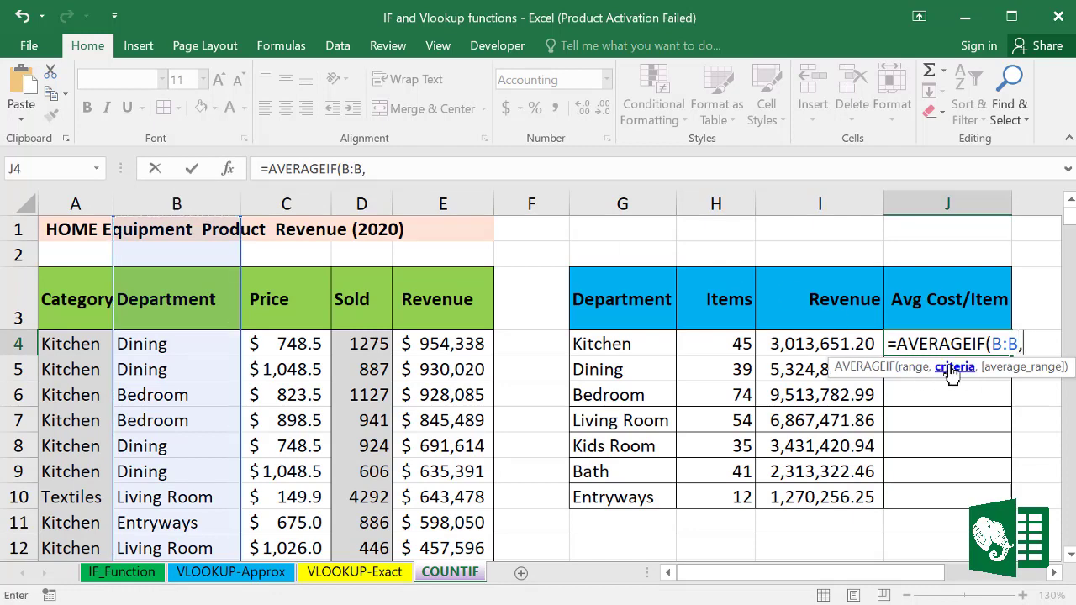
{"action": "left_click", "coordinate": [643, 344]}
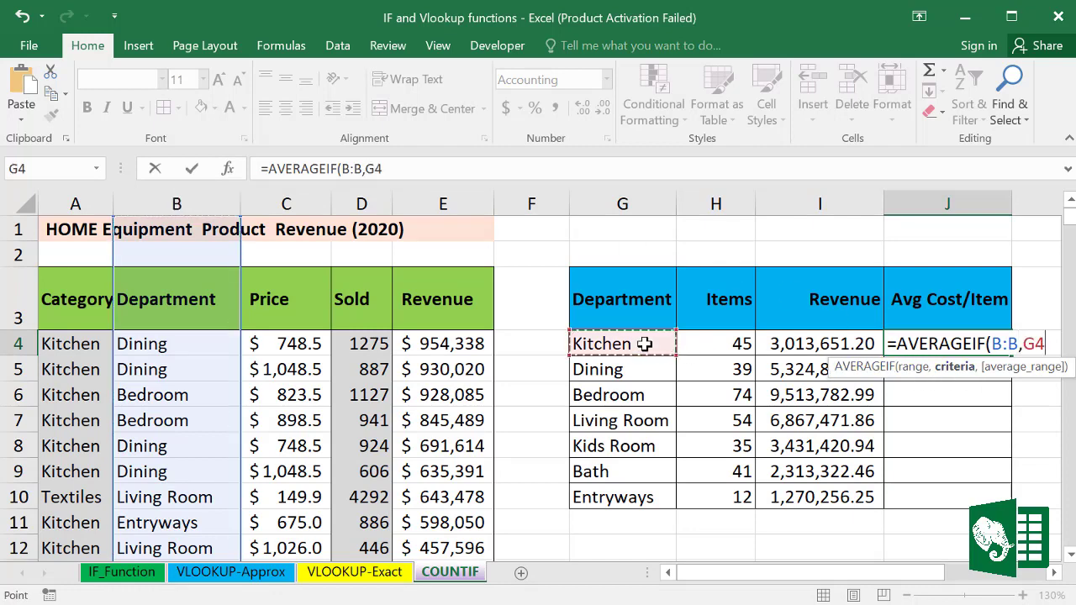
{"action": "type", "text": ","}
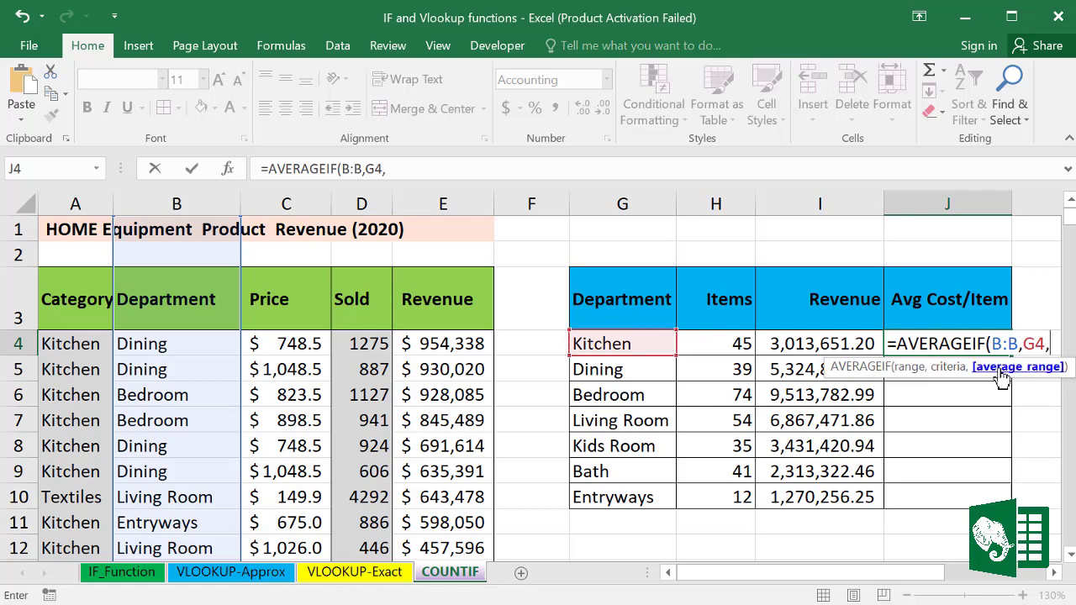
{"action": "left_click", "coordinate": [295, 200]}
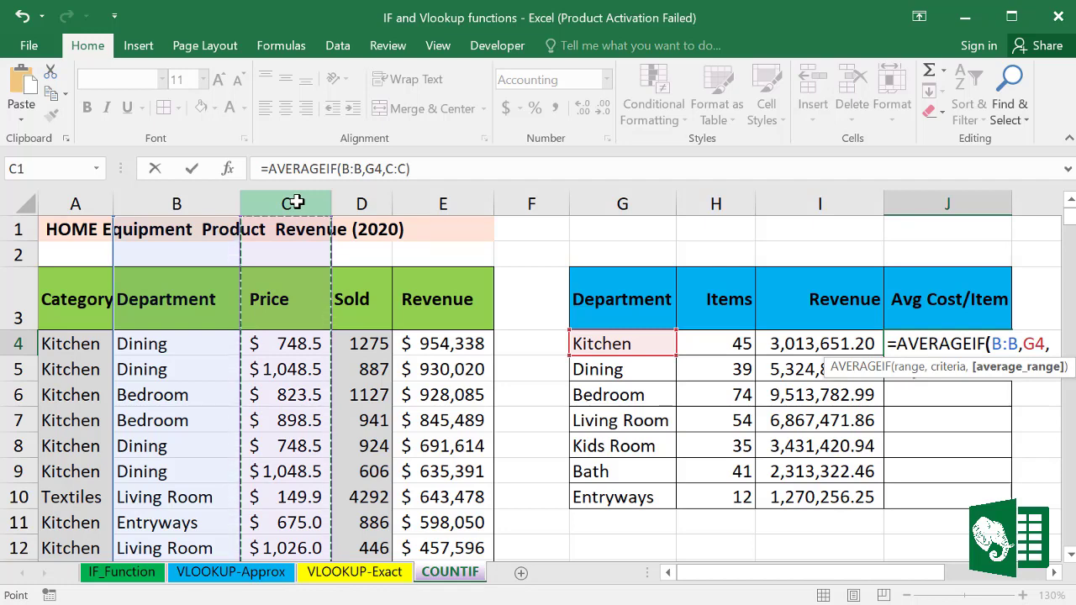
{"action": "type", "text": ")"}
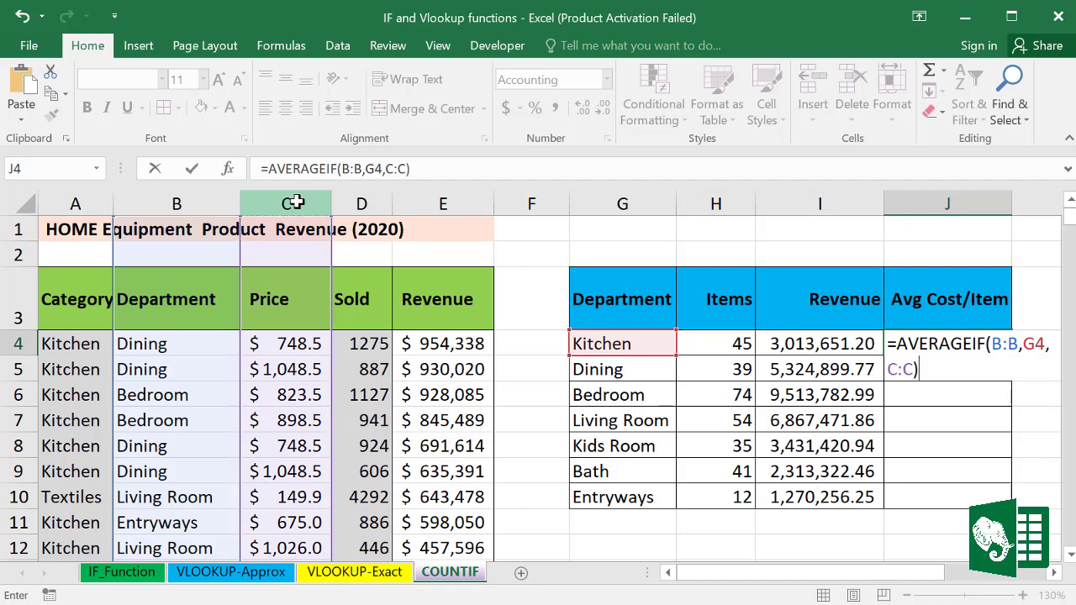
{"action": "key", "text": "Return"}
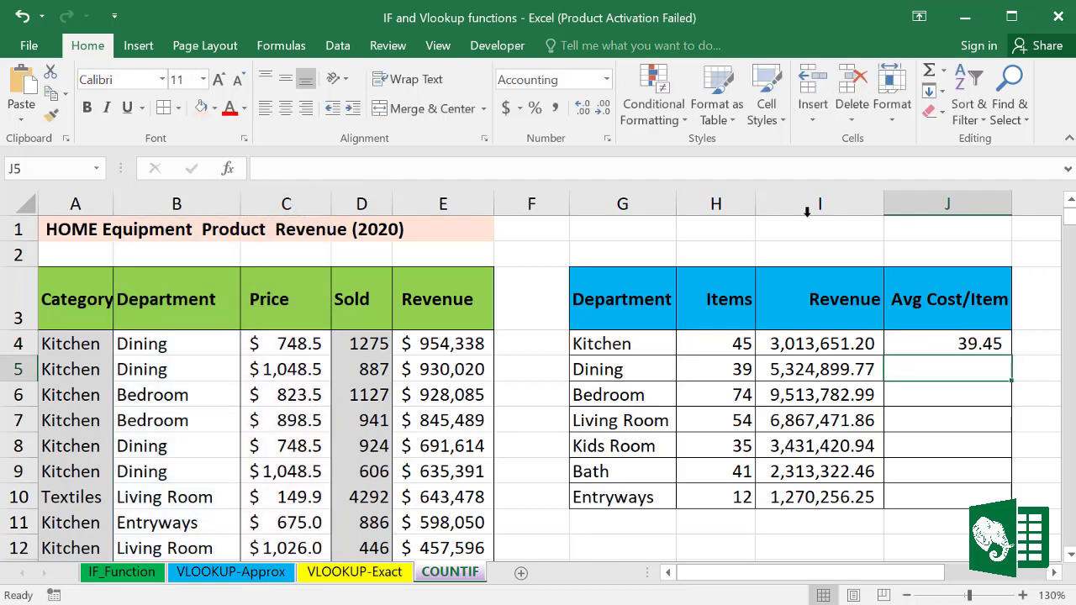
{"action": "left_click", "coordinate": [949, 333]}
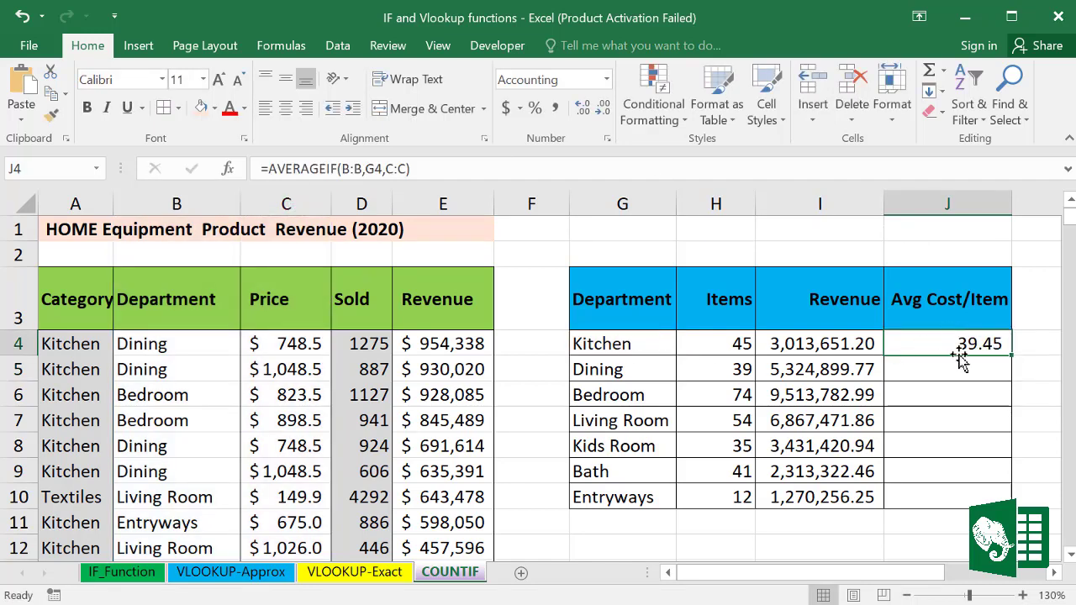
{"action": "left_click_drag", "start_coordinate": [1011, 356], "coordinate": [1006, 505]}
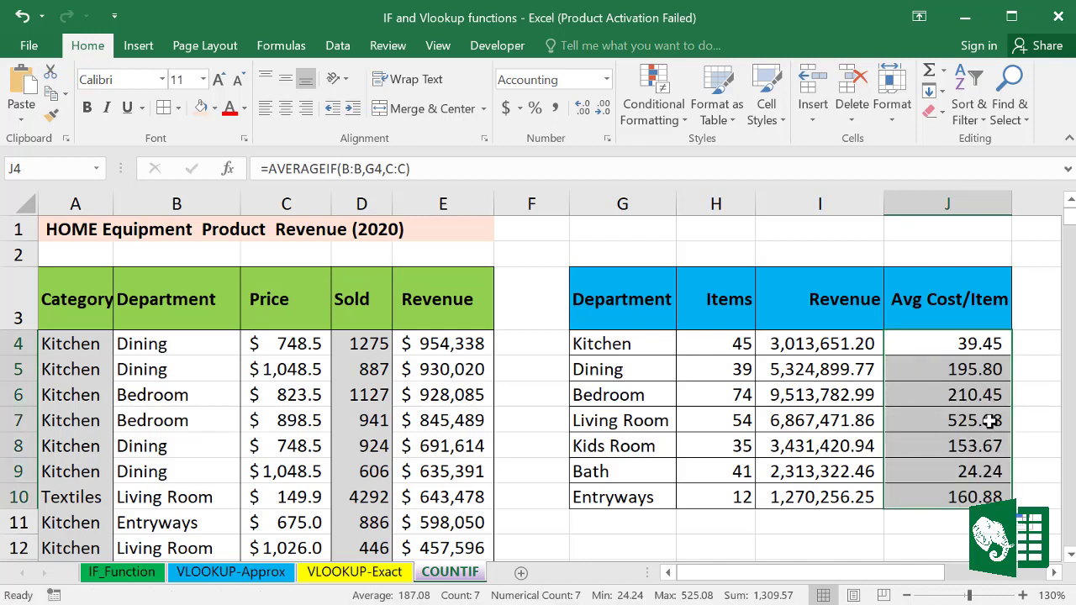